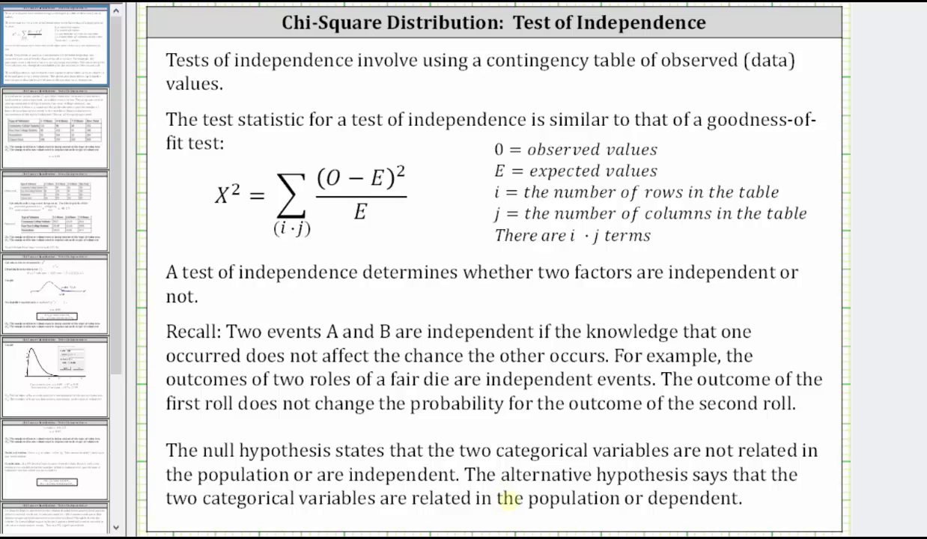
# Show the second slide with the volunteer-hours table, both hypotheses and α = 0.05
pyautogui.click(52, 124)
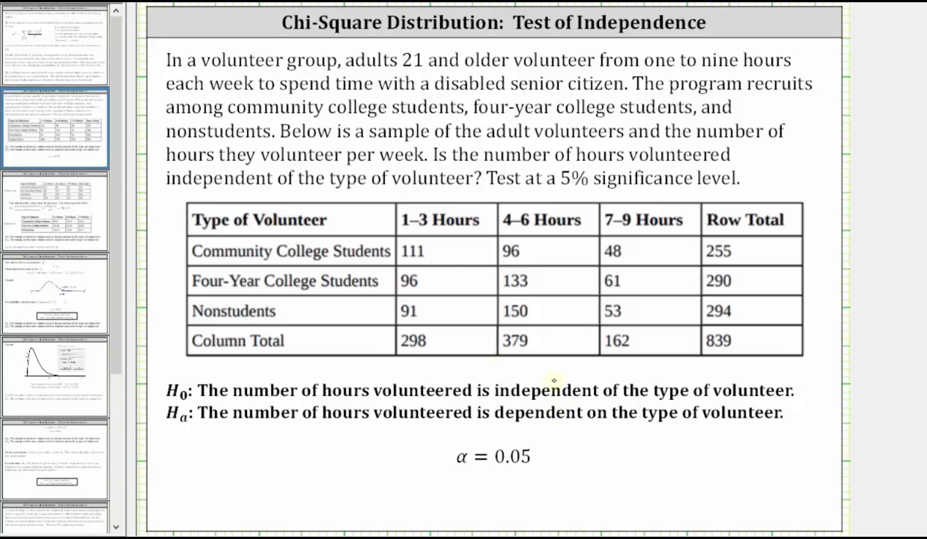
# On the next slide, box expected value 90.57 in orange and highlight totals 255, 298 and 839
pyautogui.press('pagedown')
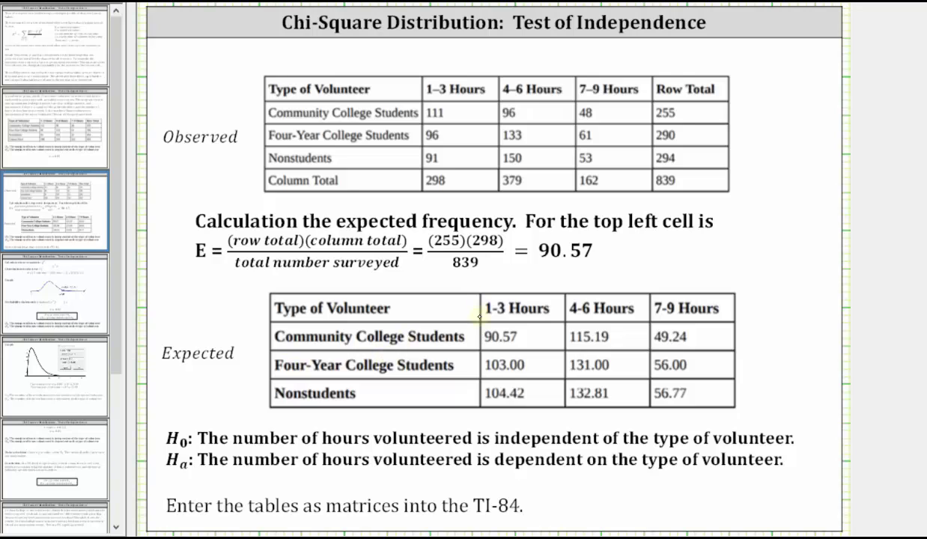
pyautogui.moveTo(482, 347)
pyautogui.mouseDown()
pyautogui.moveTo(565, 323)
pyautogui.moveTo(551, 344)
pyautogui.moveTo(490, 352)
pyautogui.moveTo(557, 351)
pyautogui.mouseUp()
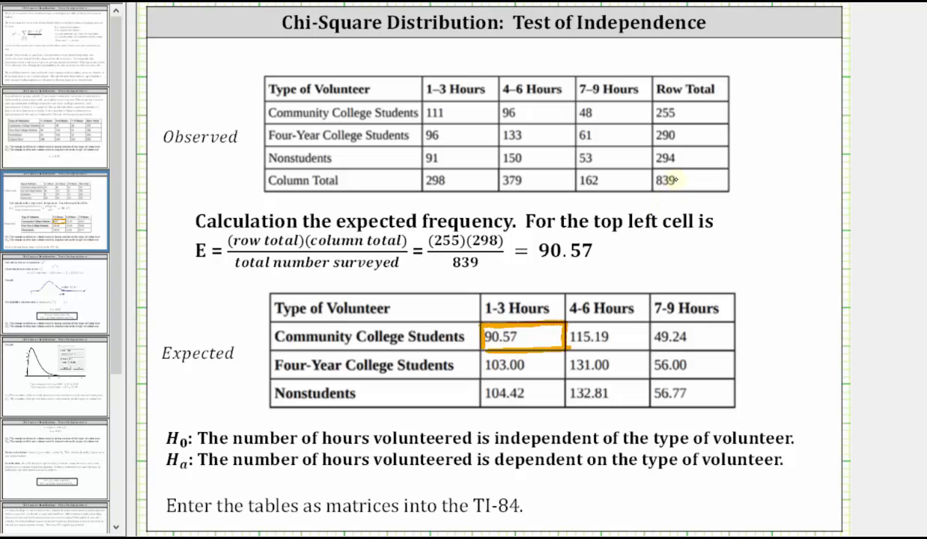
pyautogui.click(56, 2)
pyautogui.moveTo(652, 113); pyautogui.dragTo(725, 112)
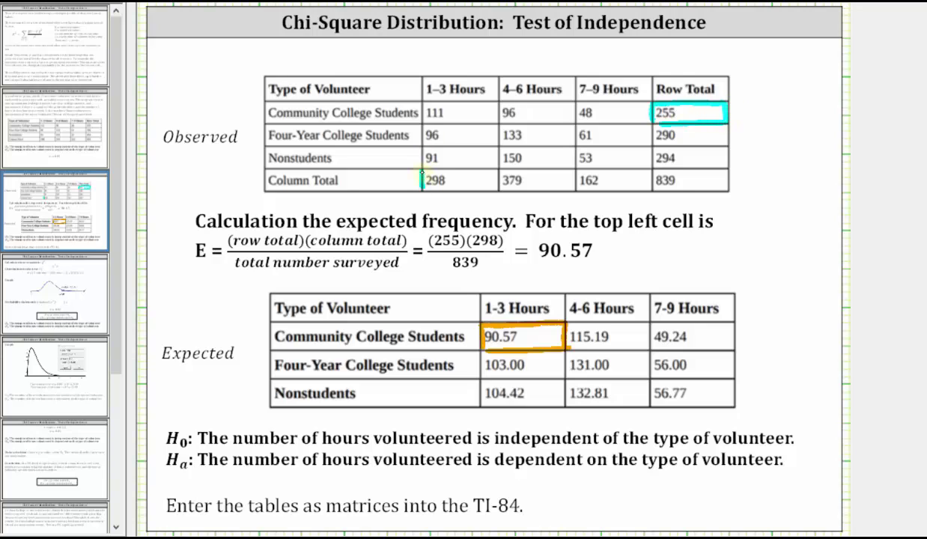
pyautogui.moveTo(432, 183); pyautogui.dragTo(494, 183)
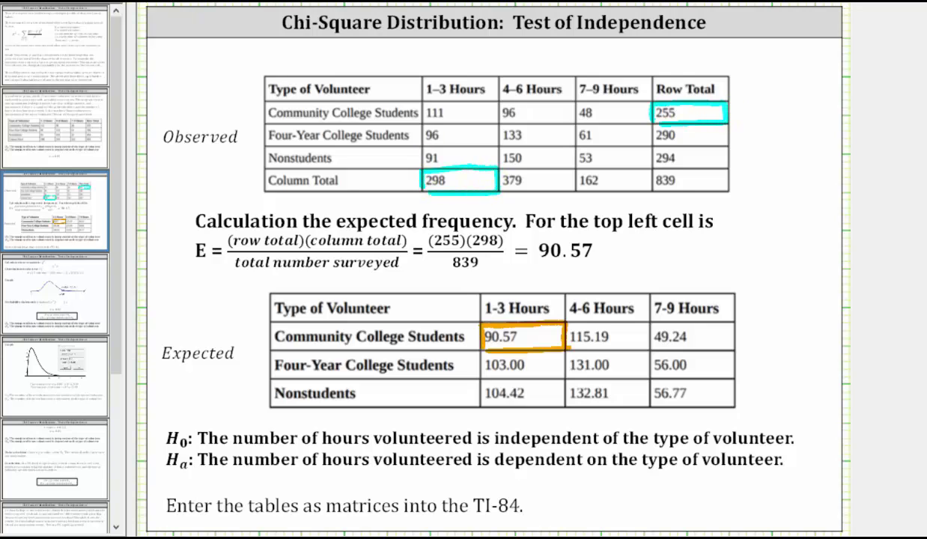
pyautogui.moveTo(651, 172)
pyautogui.mouseDown()
pyautogui.moveTo(651, 187)
pyautogui.moveTo(684, 172)
pyautogui.moveTo(726, 173)
pyautogui.moveTo(655, 192)
pyautogui.mouseUp()
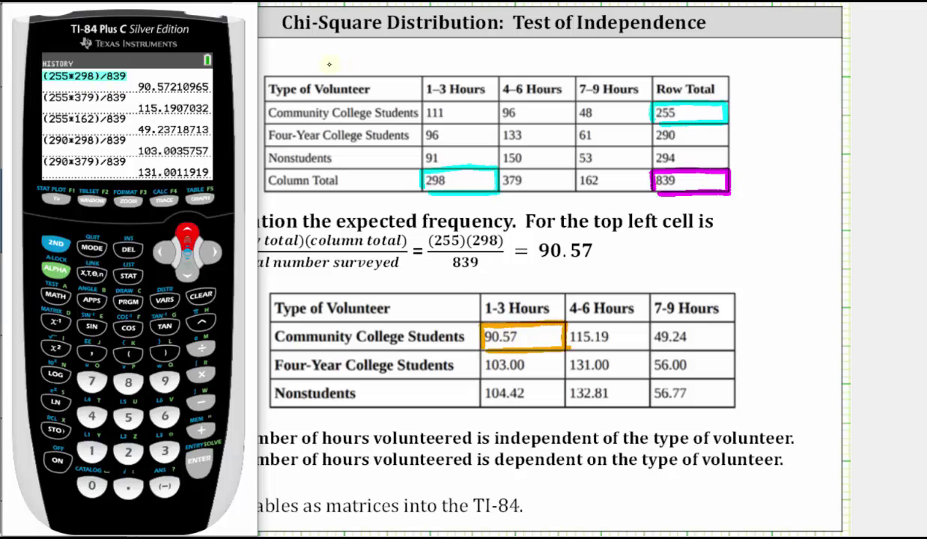
# Move the orange box to 115.19 and the cyan box to column total 379
pyautogui.click(536, 315)
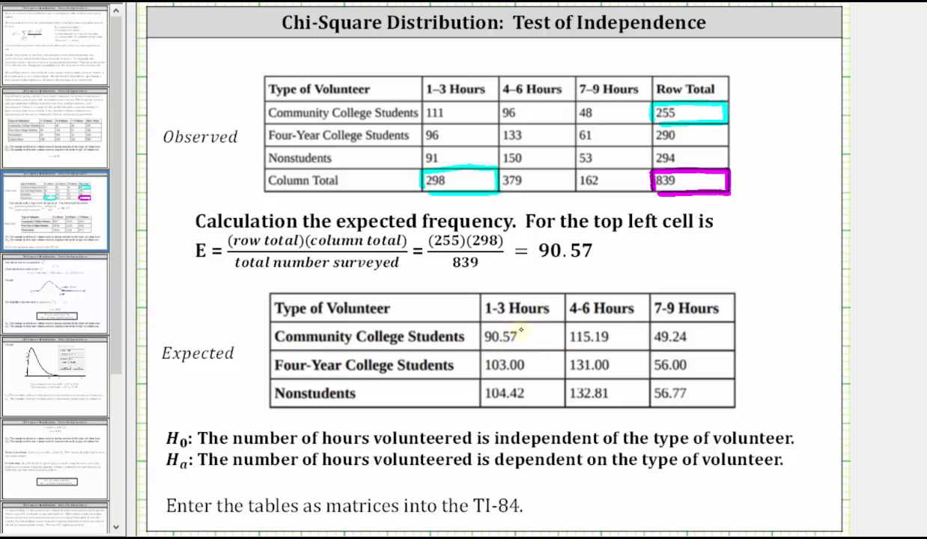
pyautogui.moveTo(565, 324)
pyautogui.mouseDown()
pyautogui.moveTo(650, 322)
pyautogui.moveTo(651, 346)
pyautogui.moveTo(572, 349)
pyautogui.mouseUp()
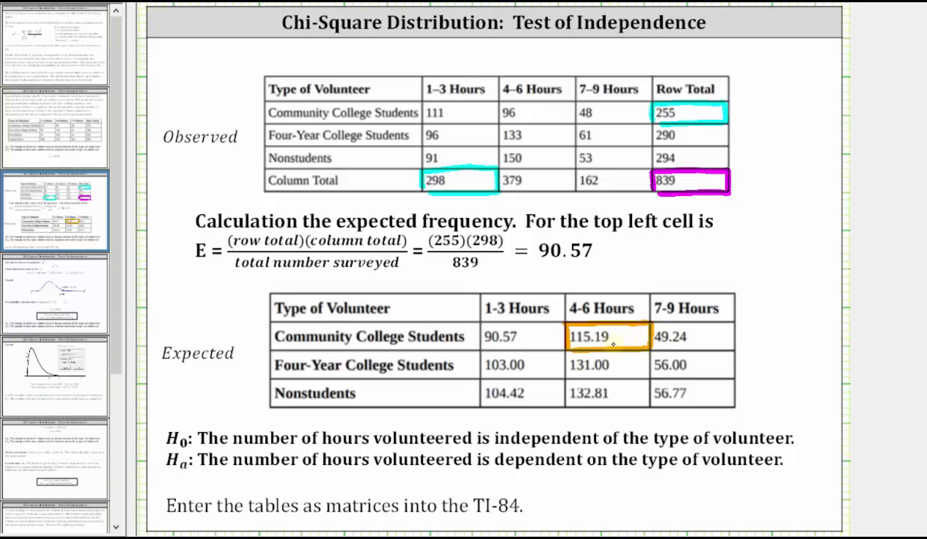
pyautogui.click(484, 185)
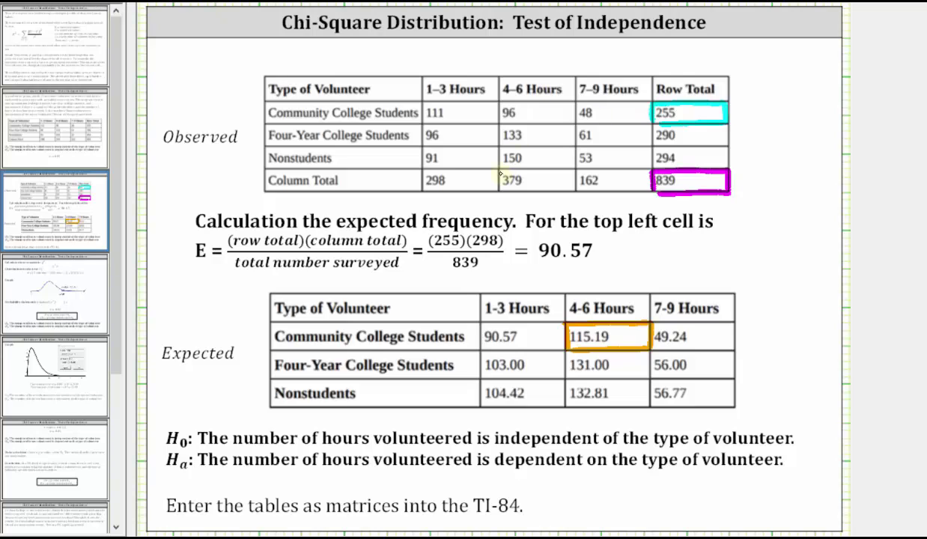
pyautogui.moveTo(496, 174)
pyautogui.mouseDown()
pyautogui.moveTo(561, 164)
pyautogui.moveTo(558, 188)
pyautogui.moveTo(501, 184)
pyautogui.mouseUp()
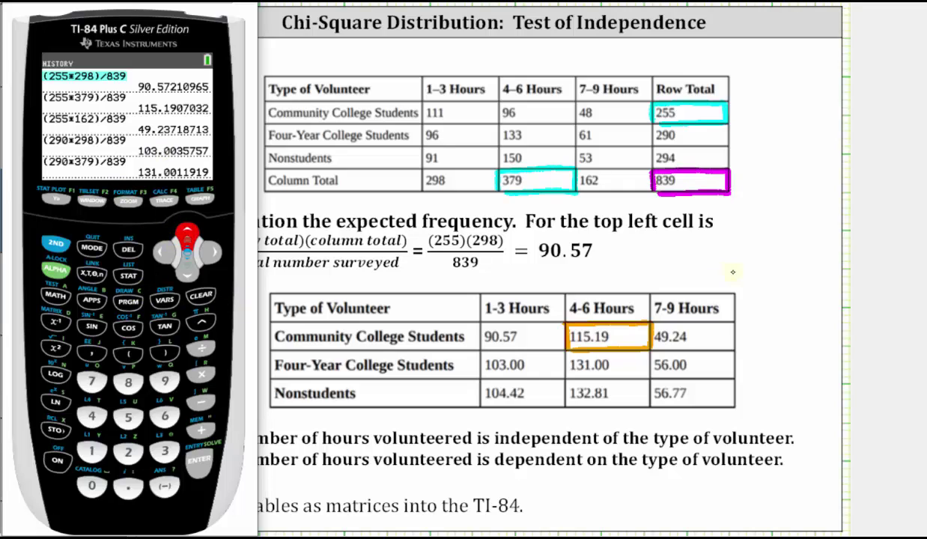
# Close the calculator emulator and undo all ink marks on the tables
pyautogui.click(737, 258)
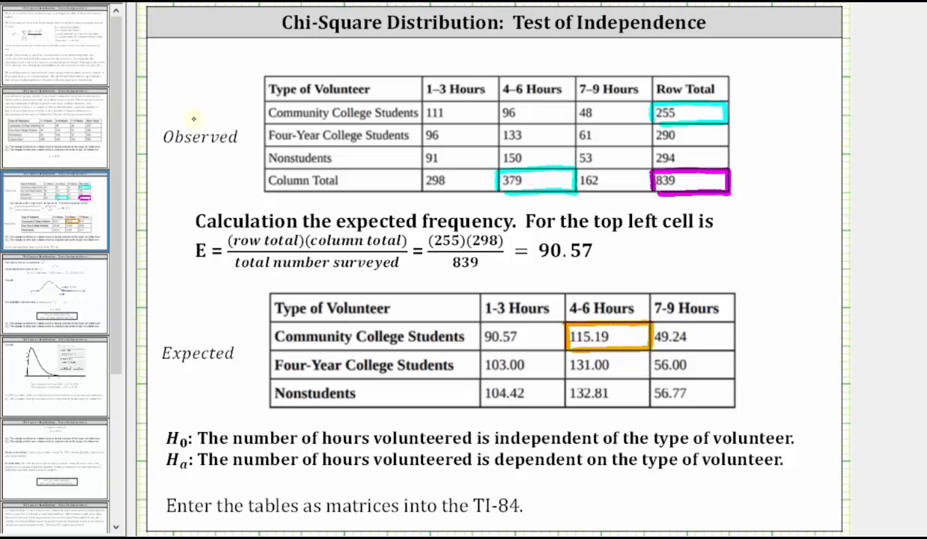
pyautogui.hotkey('ctrl', 'z')
pyautogui.hotkey('ctrl', 'z')
pyautogui.hotkey('ctrl', 'z')
pyautogui.hotkey('ctrl', 'z')
pyautogui.hotkey('ctrl', 'z')
pyautogui.hotkey('ctrl', 'z')
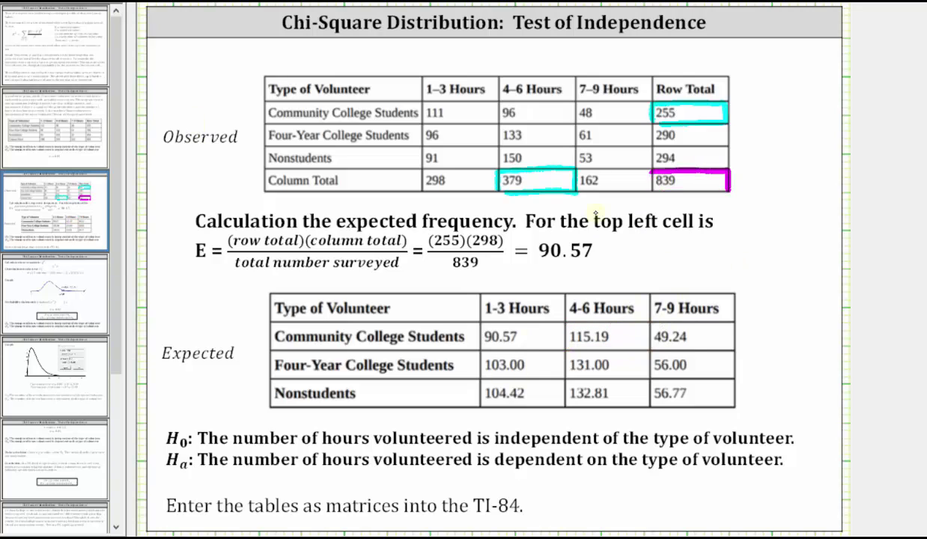
pyautogui.hotkey('ctrl', 'z')
pyautogui.hotkey('ctrl', 'z')
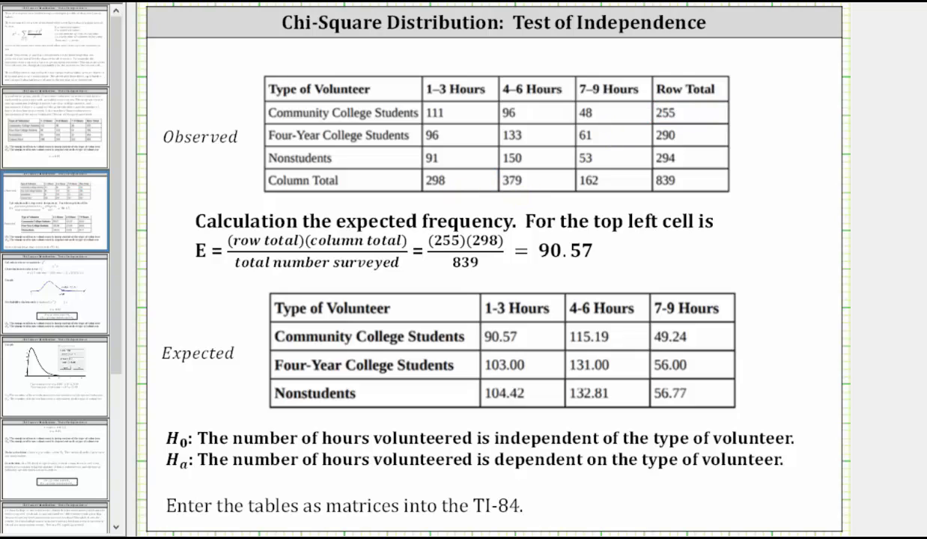
# Draw a green box around the observed counts and an orange box around the expected counts
pyautogui.moveTo(416, 104)
pyautogui.mouseDown()
pyautogui.moveTo(423, 146)
pyautogui.moveTo(431, 131)
pyautogui.moveTo(419, 109)
pyautogui.moveTo(648, 100)
pyautogui.moveTo(653, 169)
pyautogui.mouseUp()
pyautogui.moveTo(430, 177); pyautogui.dragTo(648, 169)
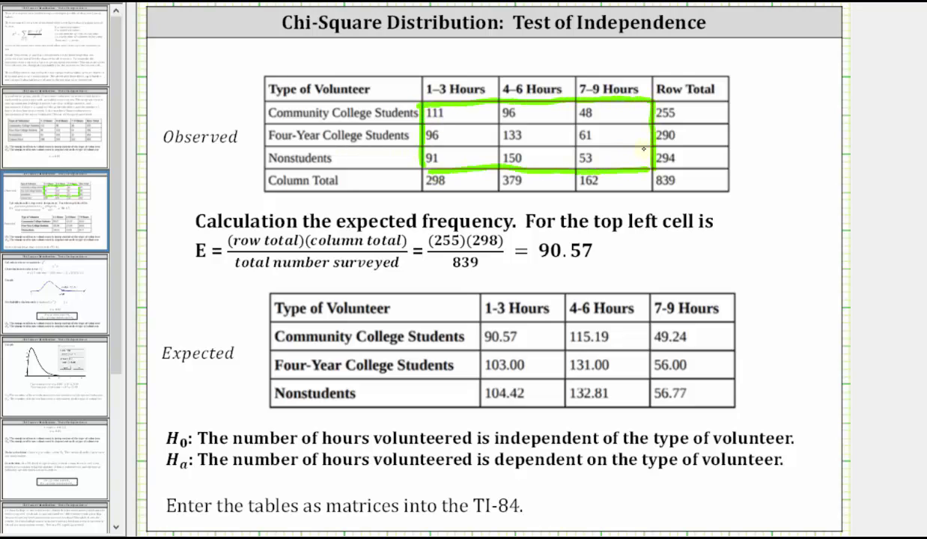
pyautogui.moveTo(481, 330); pyautogui.dragTo(480, 405)
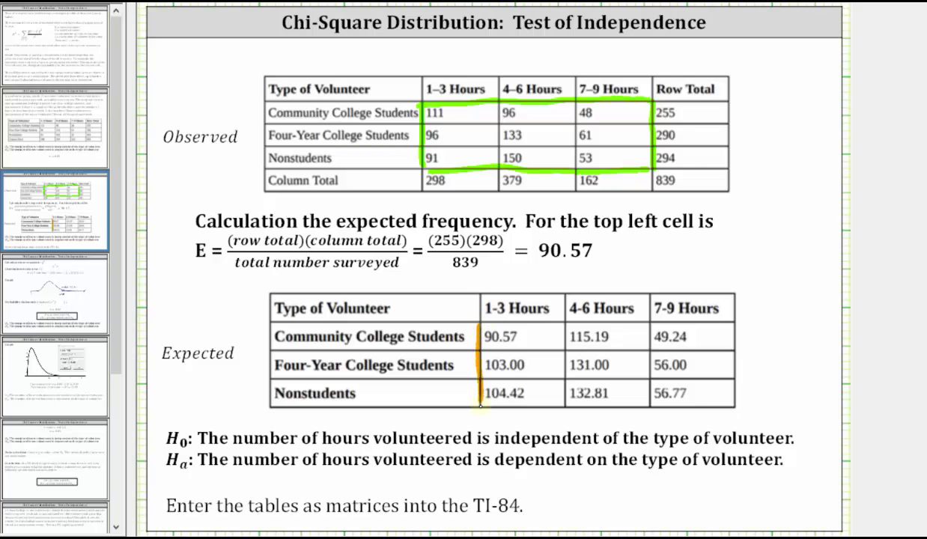
pyautogui.moveTo(480, 322)
pyautogui.mouseDown()
pyautogui.moveTo(734, 322)
pyautogui.moveTo(735, 405)
pyautogui.mouseUp()
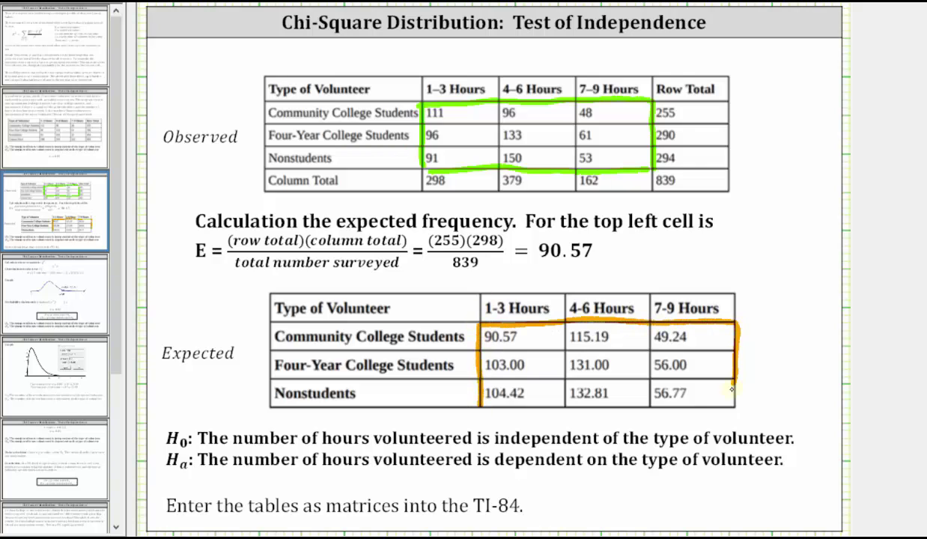
pyautogui.moveTo(480, 406); pyautogui.dragTo(724, 405)
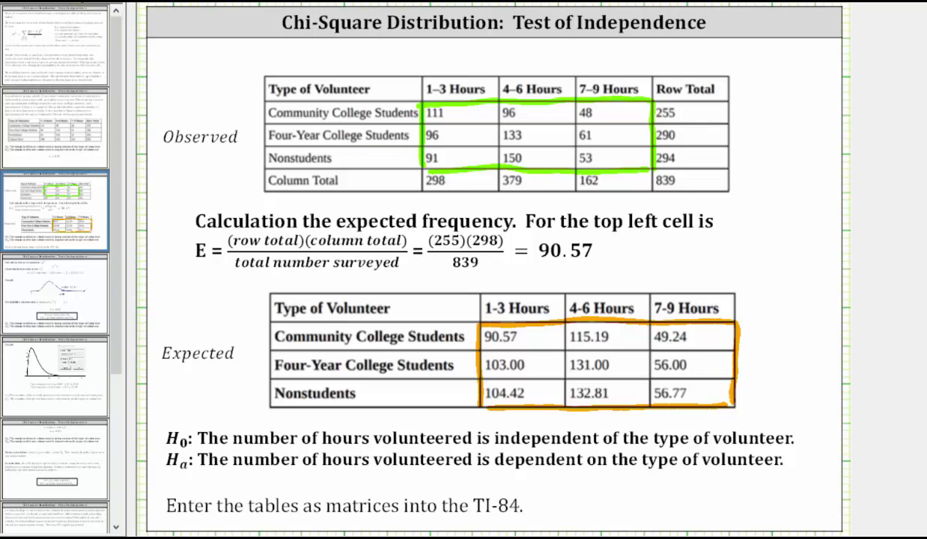
# Write label A beside the observed table and B beside the expected table
pyautogui.moveTo(764, 152)
pyautogui.mouseDown()
pyautogui.moveTo(776, 124)
pyautogui.moveTo(783, 152)
pyautogui.mouseUp()
pyautogui.moveTo(767, 139); pyautogui.dragTo(782, 138)
pyautogui.moveTo(767, 336); pyautogui.dragTo(766, 328)
pyautogui.moveTo(767, 328); pyautogui.dragTo(768, 354)
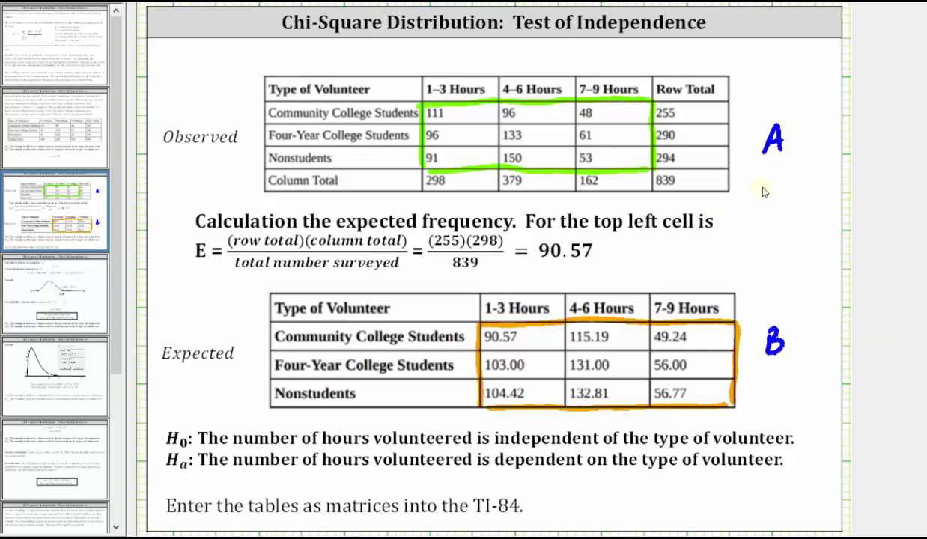
# In the emulator's matrix editor, set matrix [A] to 3×3 dimensions
pyautogui.hotkey('alt', 'Tab')
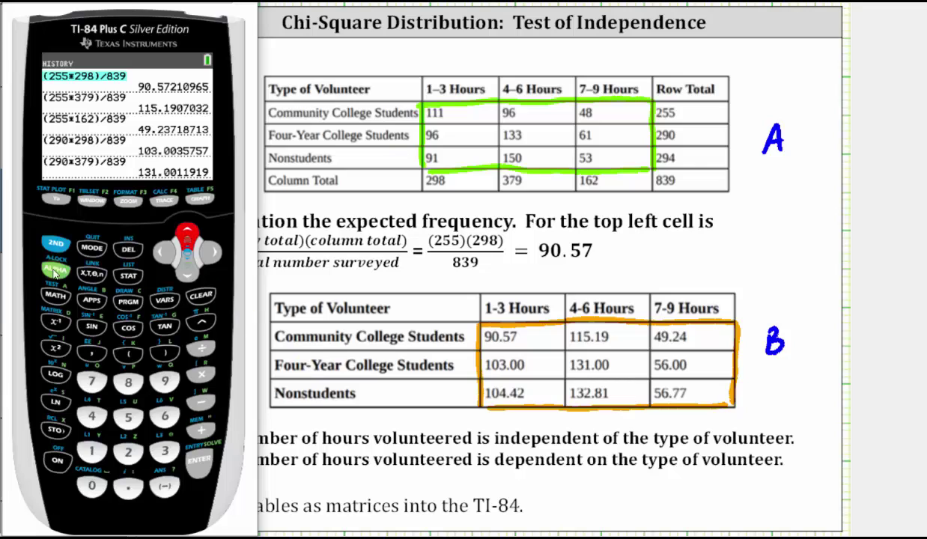
pyautogui.click(56, 243)
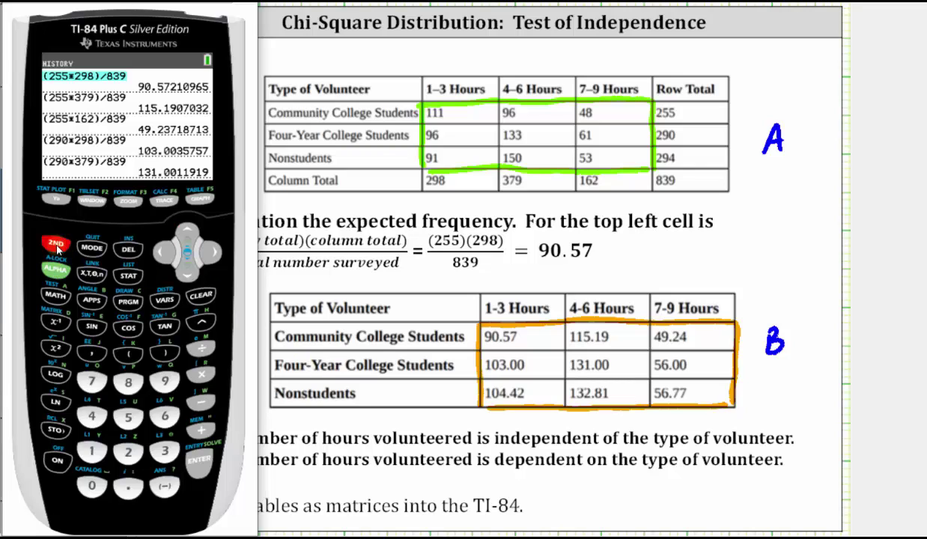
pyautogui.click(57, 322)
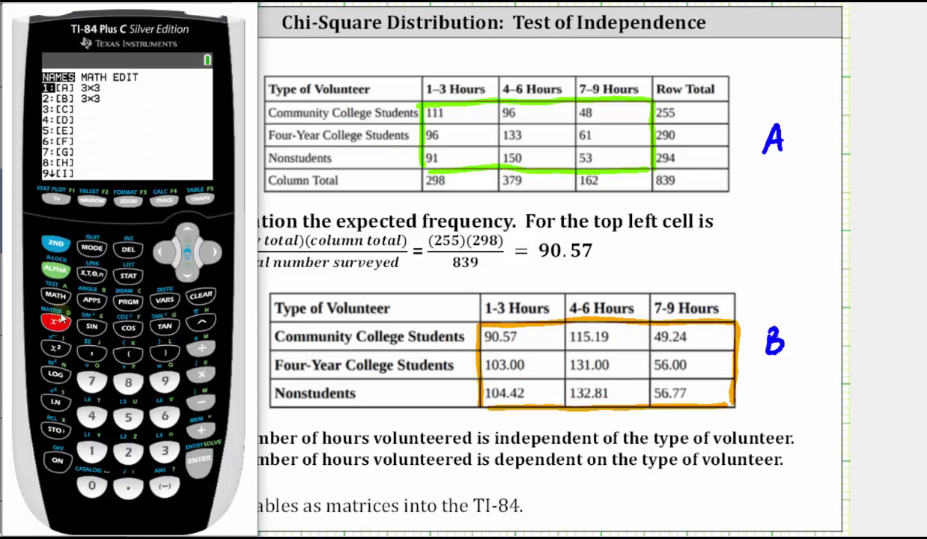
pyautogui.click(213, 254)
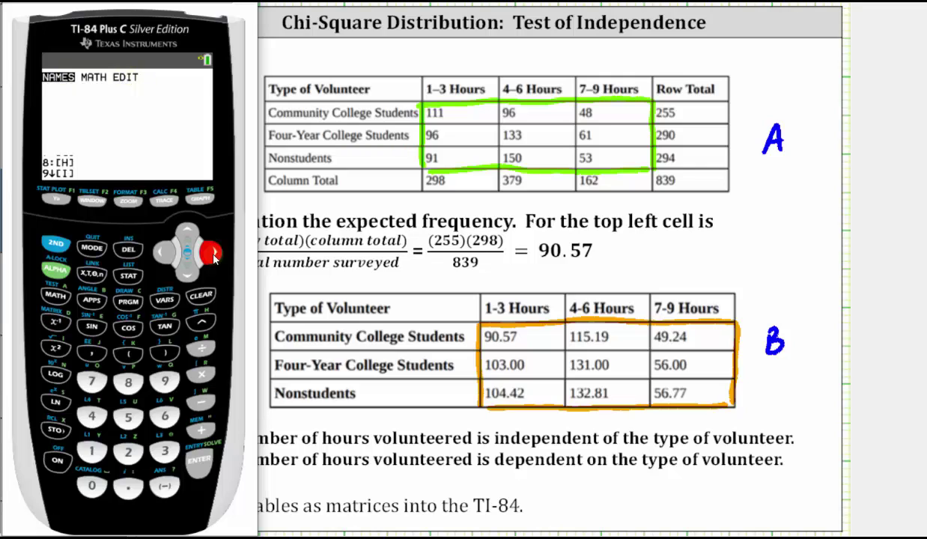
pyautogui.click(212, 254)
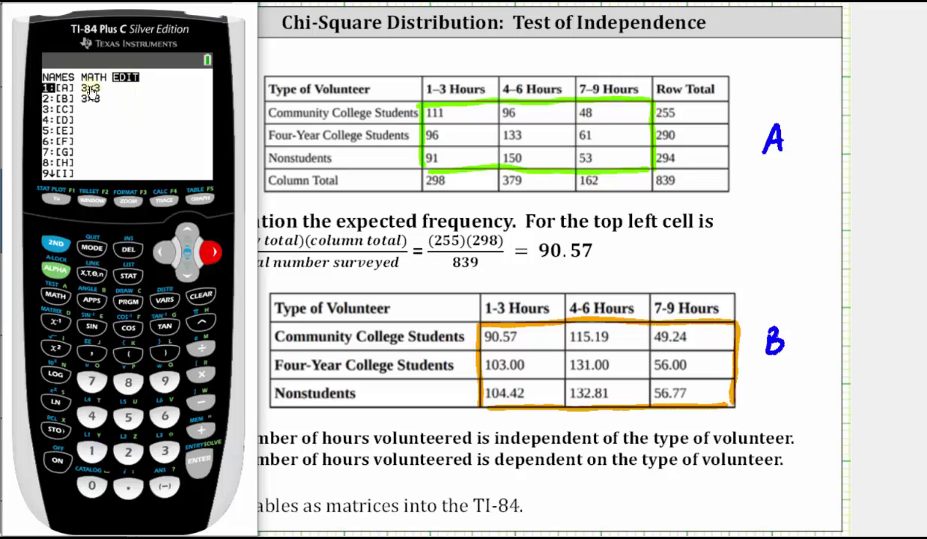
pyautogui.click(201, 466)
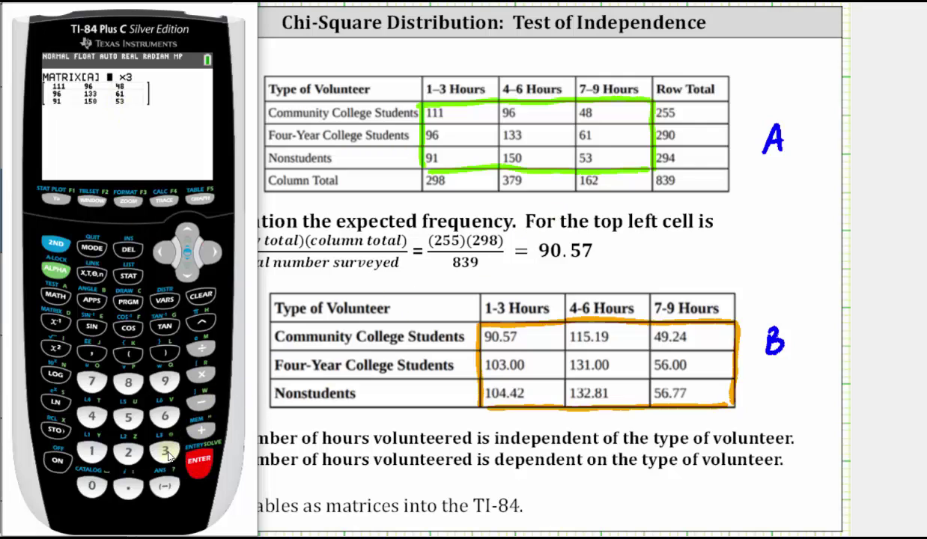
pyautogui.click(171, 441)
pyautogui.click(186, 455)
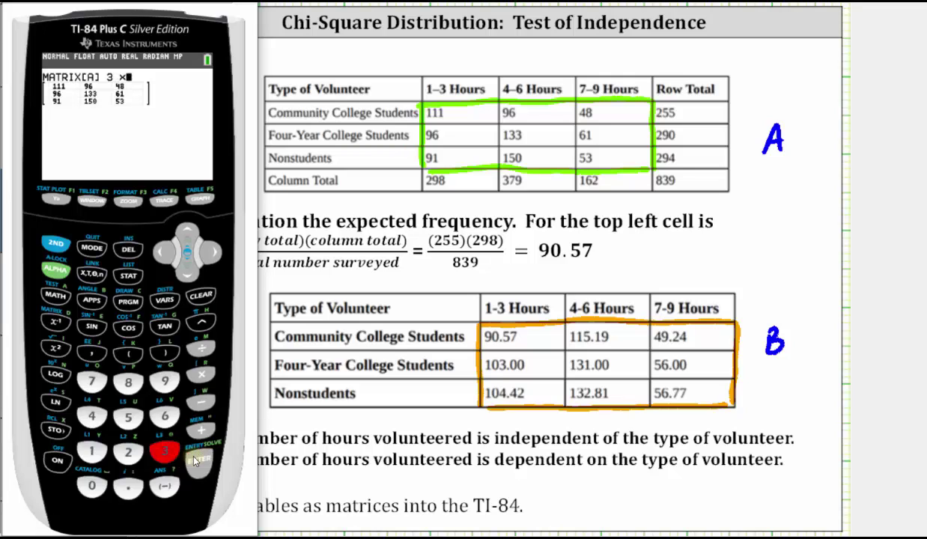
pyautogui.click(165, 450)
pyautogui.click(197, 458)
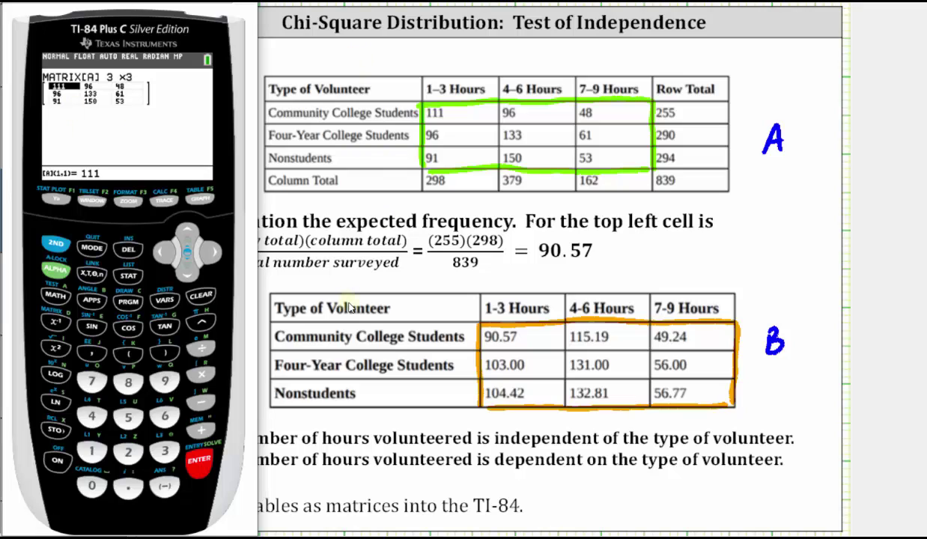
# Open matrix [B] to check its expected counts, then quit to the home screen
pyautogui.click(55, 243)
pyautogui.click(56, 324)
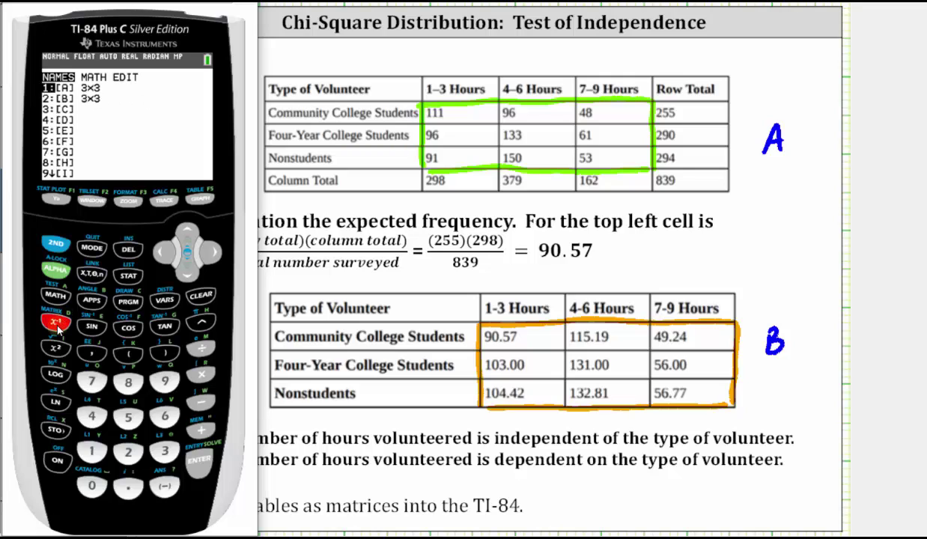
pyautogui.click(211, 252)
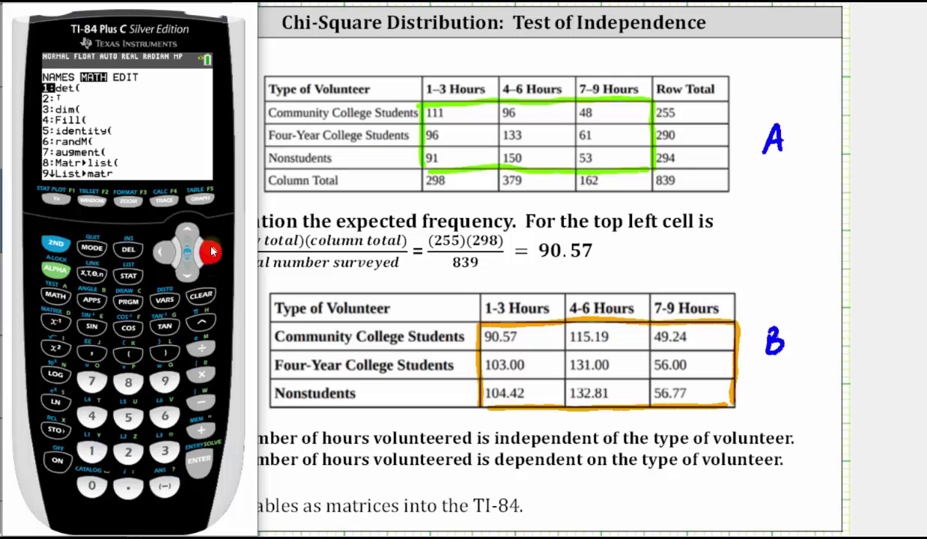
pyautogui.click(211, 251)
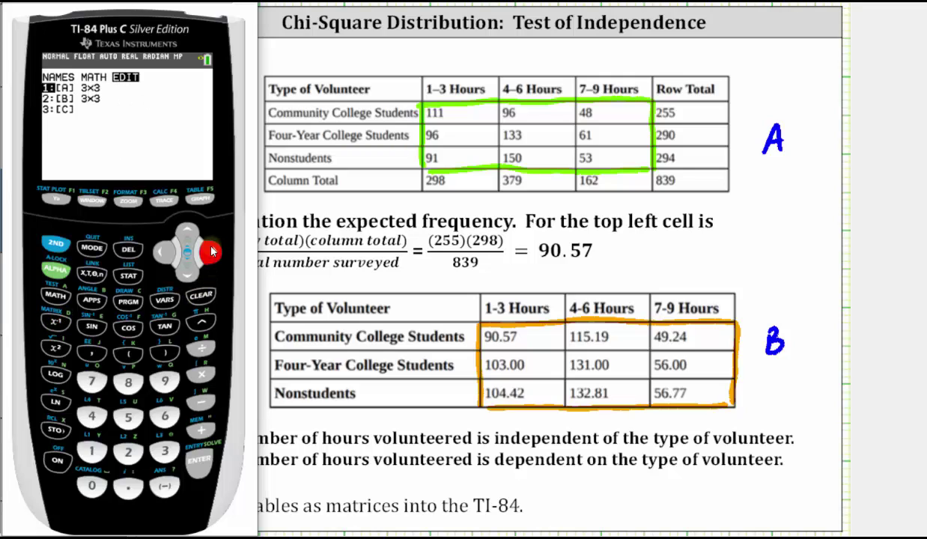
pyautogui.click(185, 276)
pyautogui.click(199, 458)
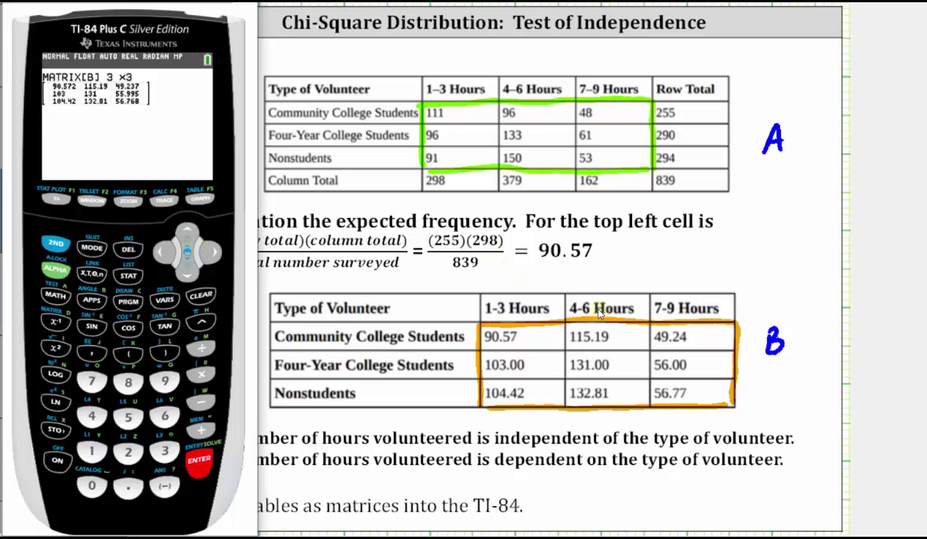
pyautogui.click(56, 244)
pyautogui.click(92, 249)
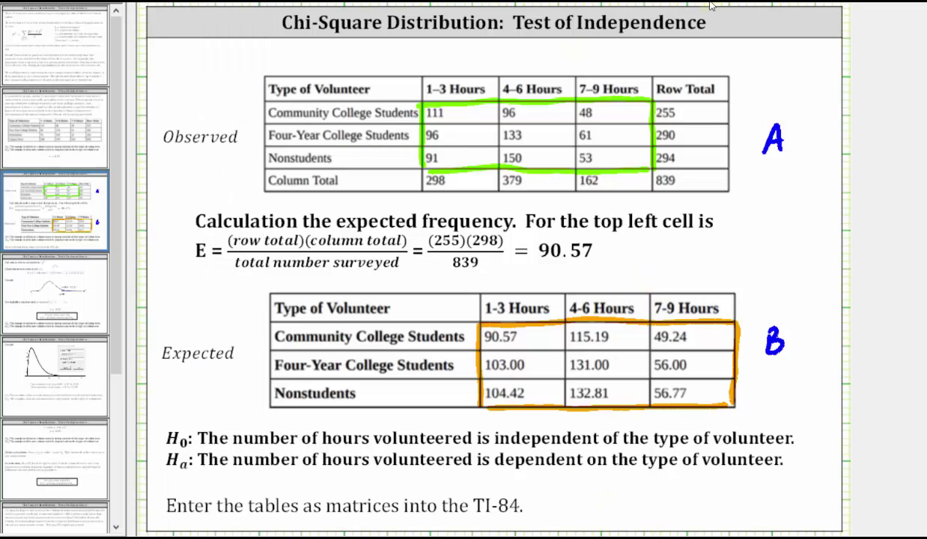
# Advance to the test-statistic slide with df = 4 and bring the TI-84 emulator back
pyautogui.click(55, 293)
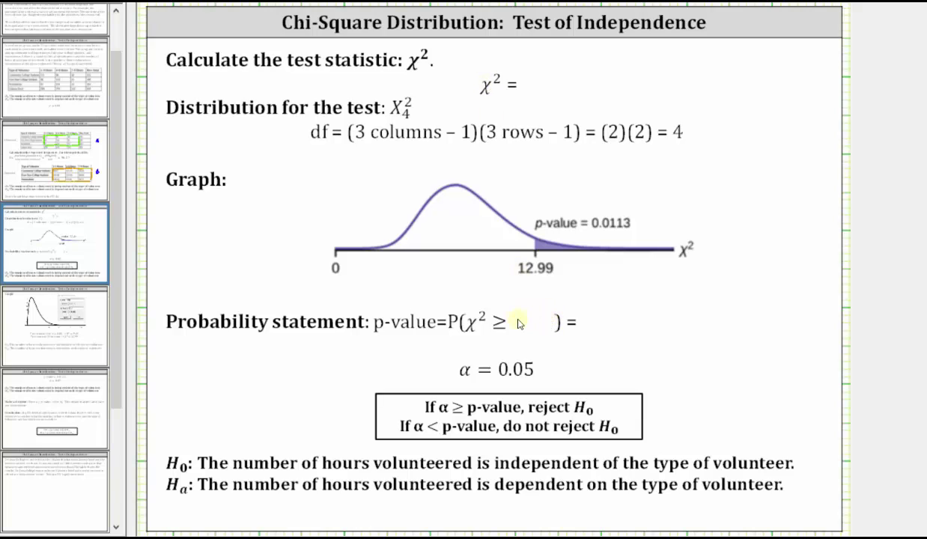
pyautogui.click(509, 516)
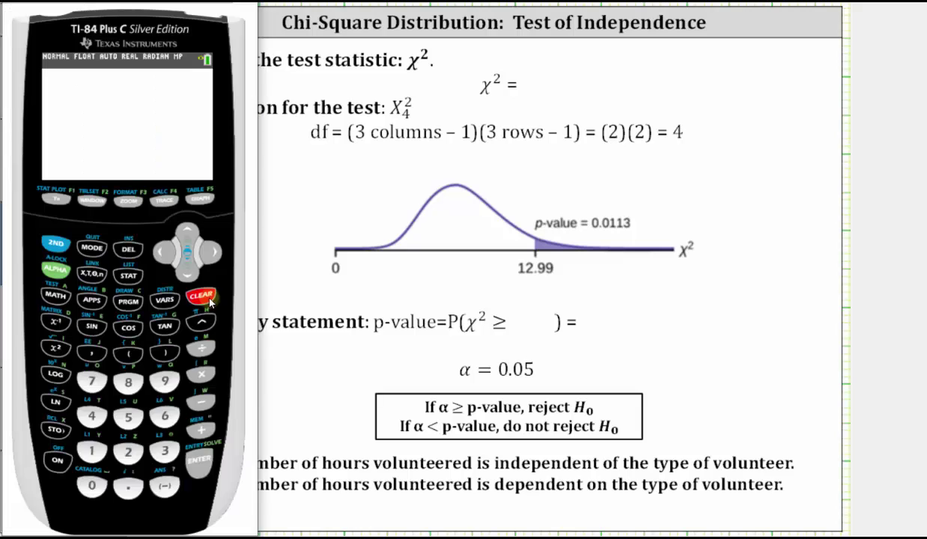
# Open C:χ²-Test from the STAT TESTS menu, showing Observed [A] and Expected [B]
pyautogui.click(128, 276)
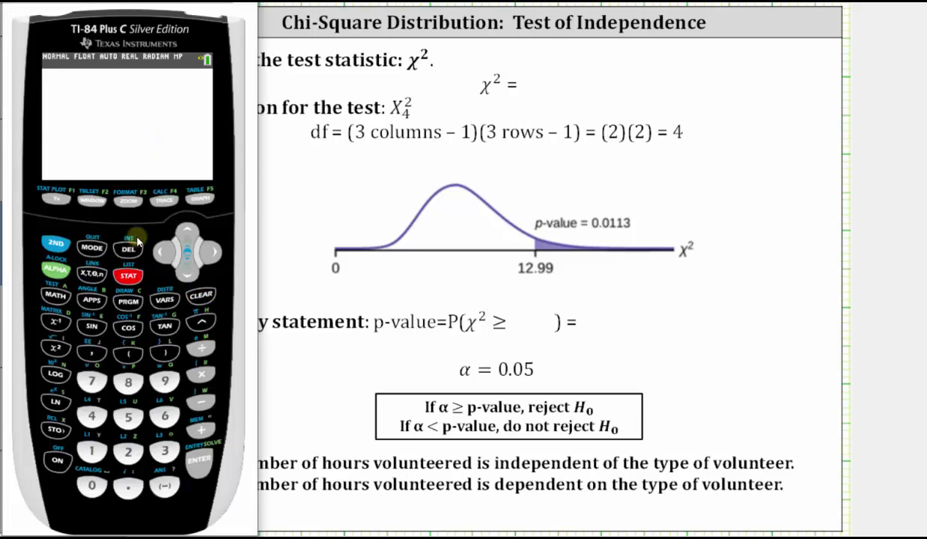
pyautogui.click(215, 253)
pyautogui.click(215, 253)
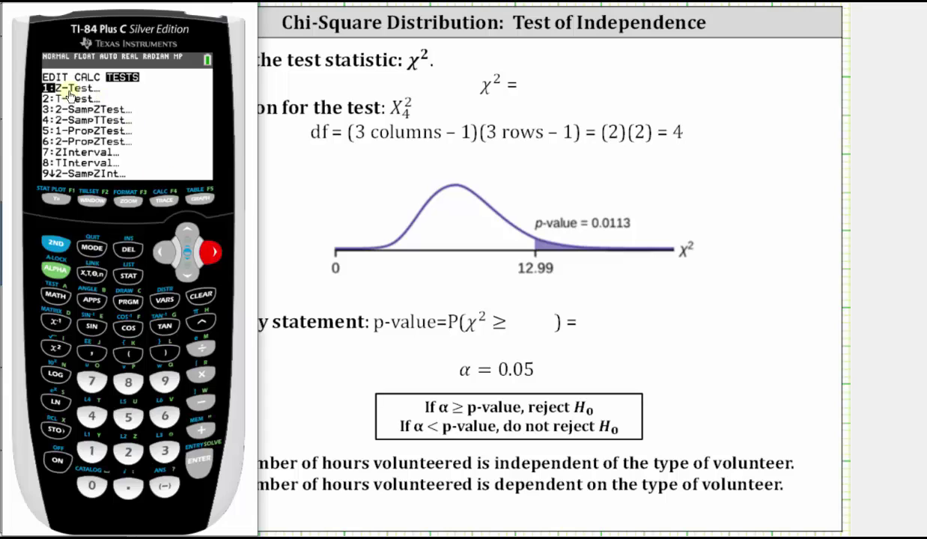
pyautogui.click(189, 235)
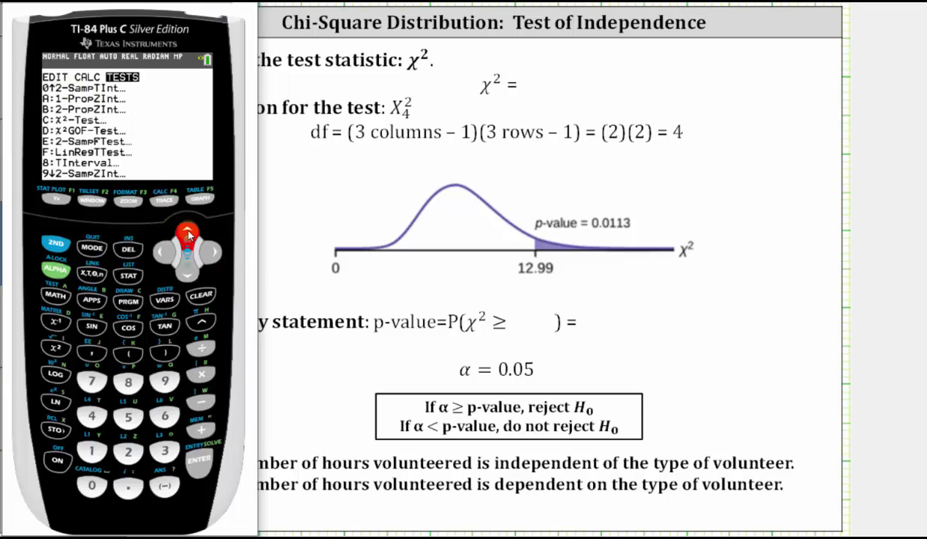
pyautogui.click(192, 237)
pyautogui.click(193, 238)
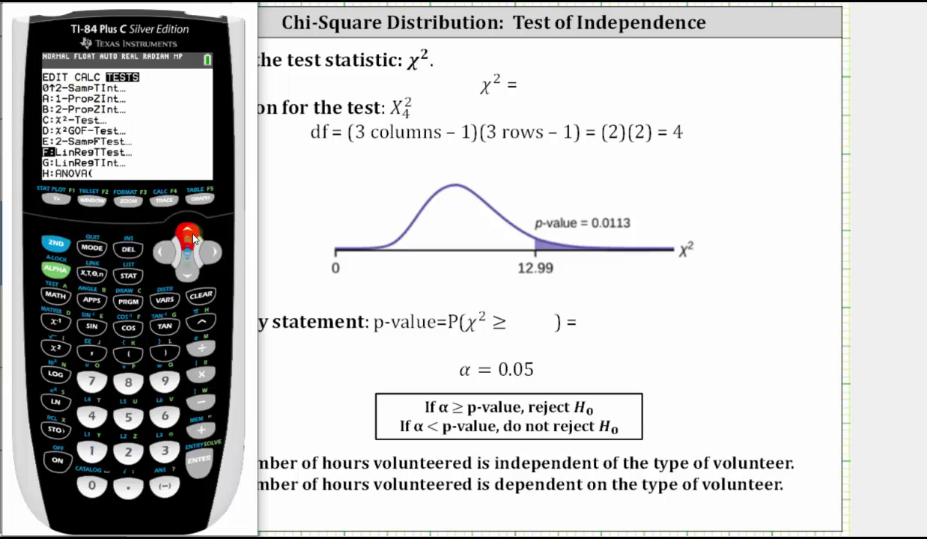
pyautogui.click(193, 238)
pyautogui.click(193, 238)
pyautogui.click(193, 238)
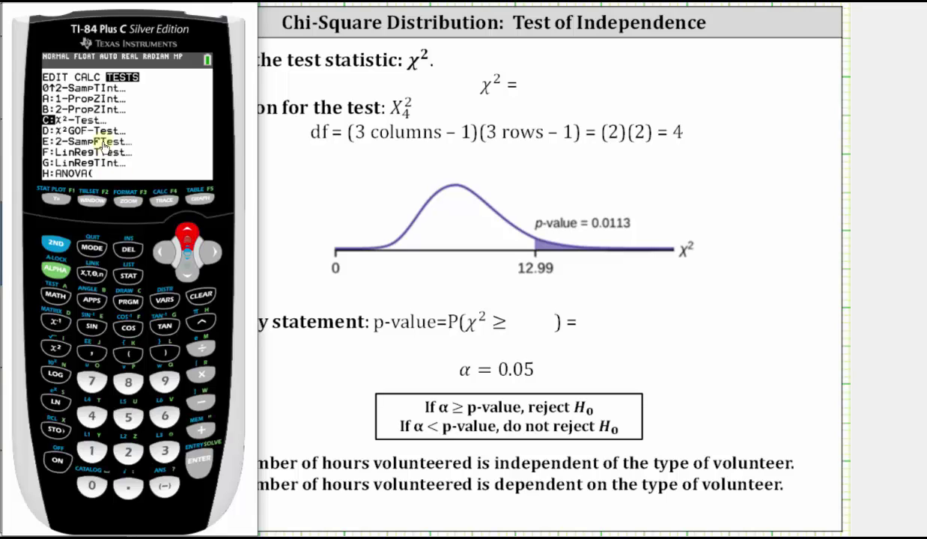
pyautogui.click(199, 459)
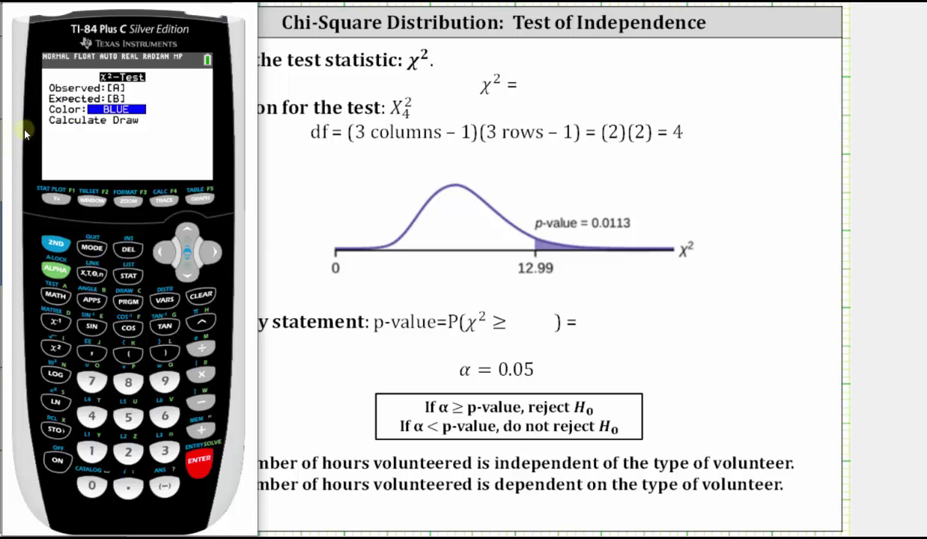
# Set the χ²-Test Expected field to matrix [B]
pyautogui.click(56, 242)
pyautogui.click(63, 319)
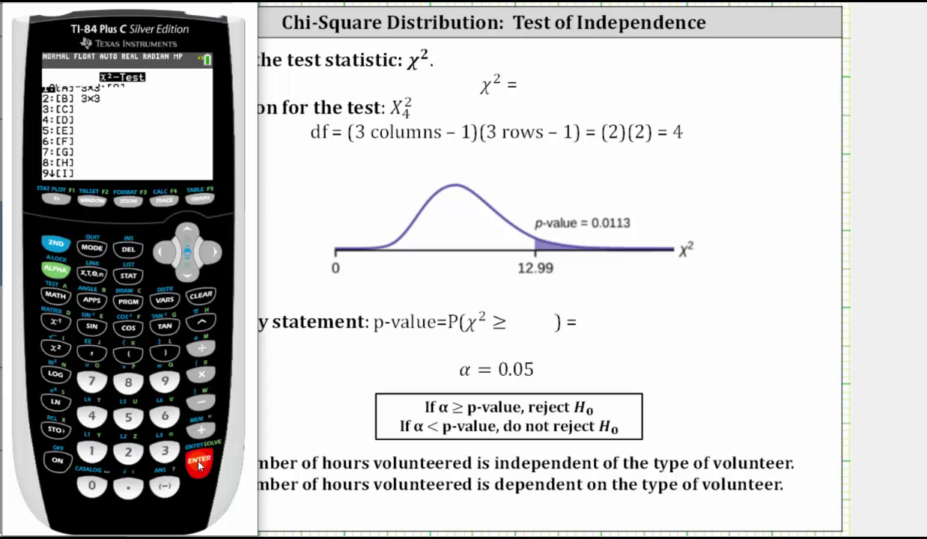
pyautogui.click(195, 460)
pyautogui.click(213, 252)
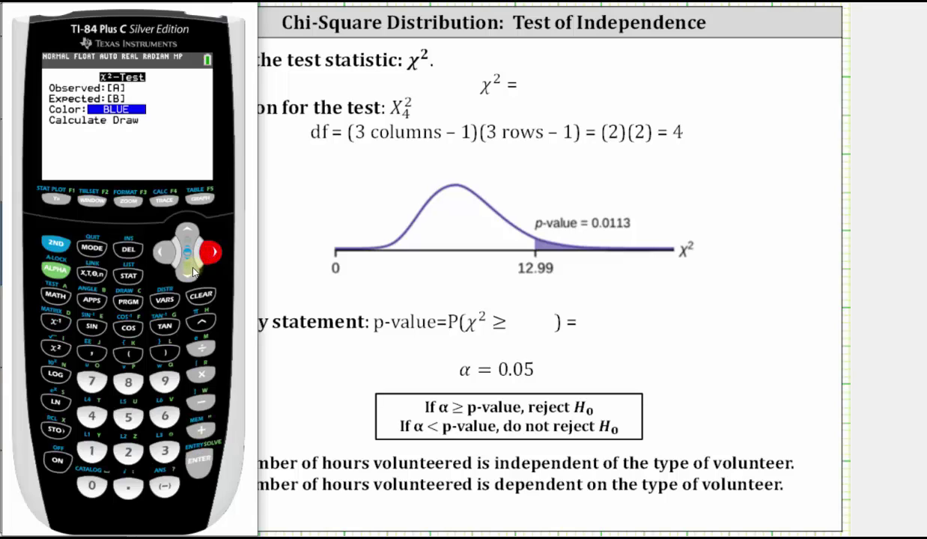
pyautogui.click(189, 274)
pyautogui.click(57, 244)
pyautogui.click(57, 322)
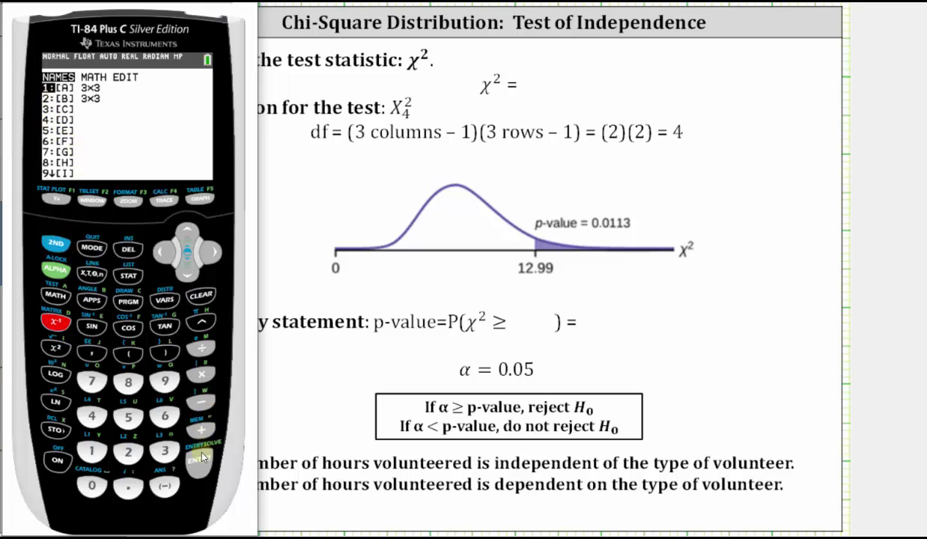
pyautogui.click(186, 269)
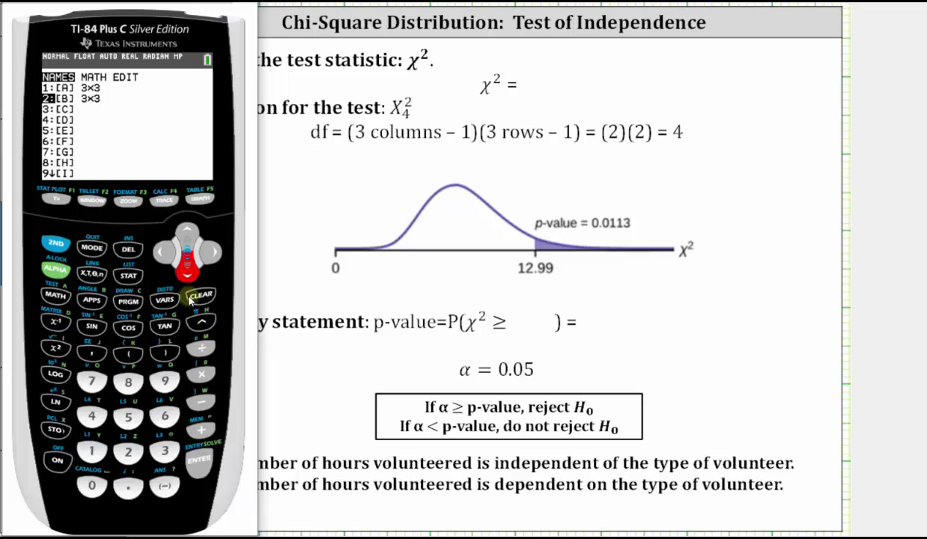
pyautogui.click(200, 464)
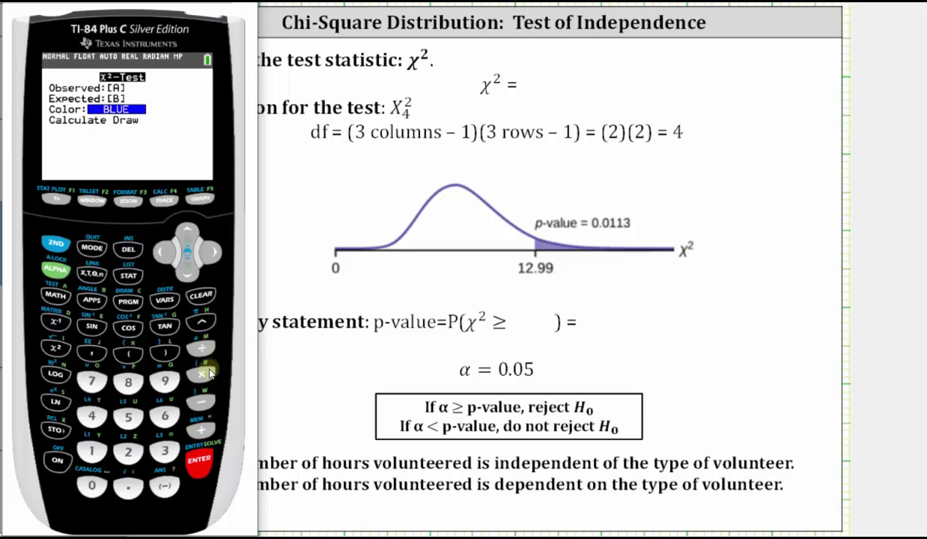
# Calculate the χ²-test (χ² ≈ 12.99, p ≈ 0.0113, df = 4) and return to the slide
pyautogui.click(187, 269)
pyautogui.click(187, 270)
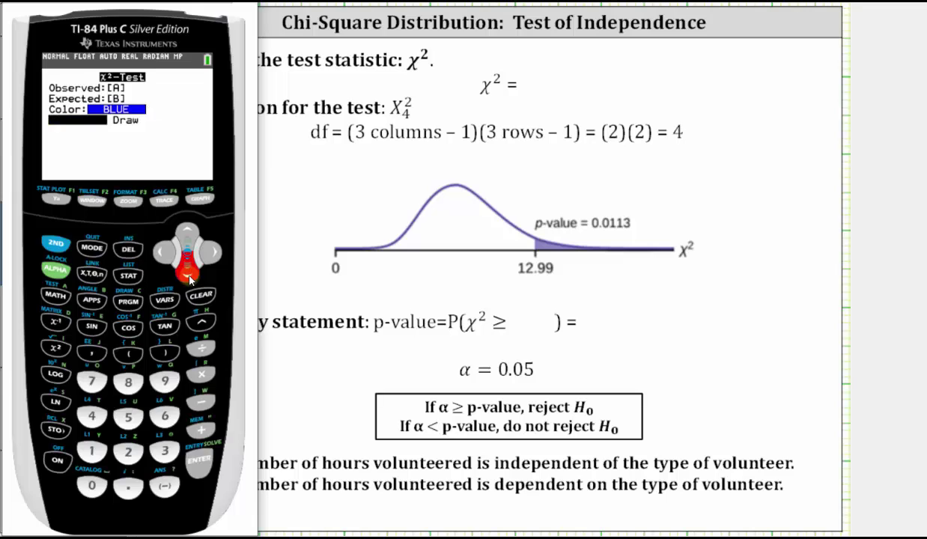
pyautogui.click(201, 457)
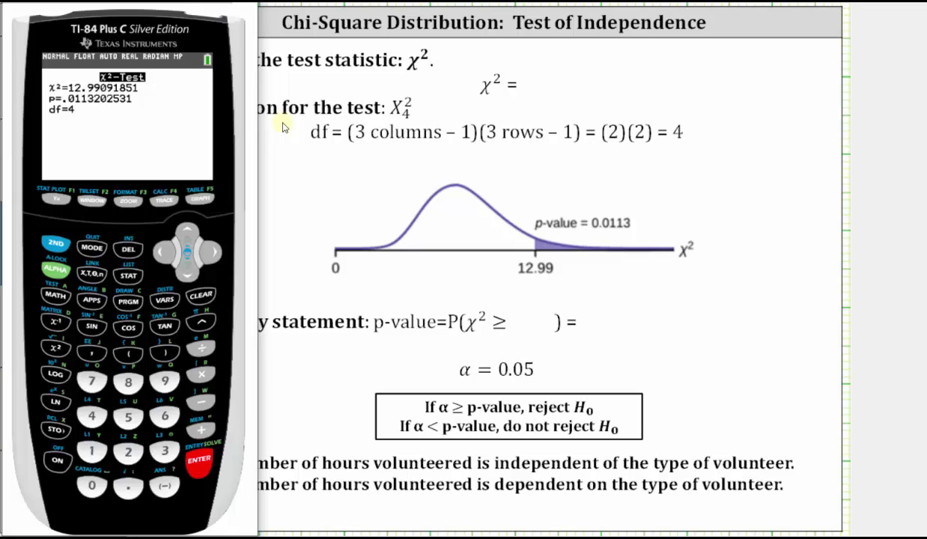
pyautogui.click(429, 67)
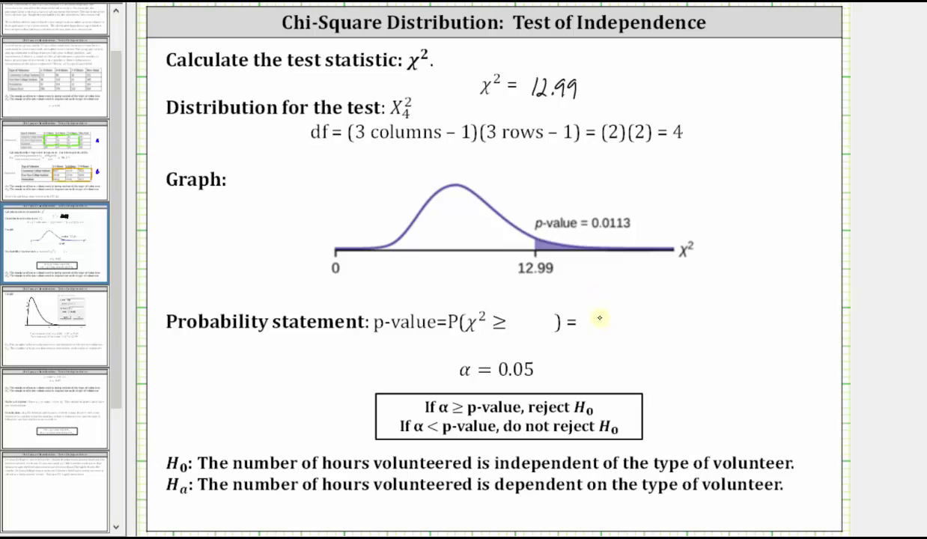
# Handwrite 0.0113 after the equals sign and 12.99 after ≥ in P(χ² ≥ …)
pyautogui.click(610, 324)
pyautogui.moveTo(601, 314); pyautogui.dragTo(624, 316)
pyautogui.moveTo(635, 315)
pyautogui.mouseDown()
pyautogui.moveTo(636, 326)
pyautogui.moveTo(647, 327)
pyautogui.mouseUp()
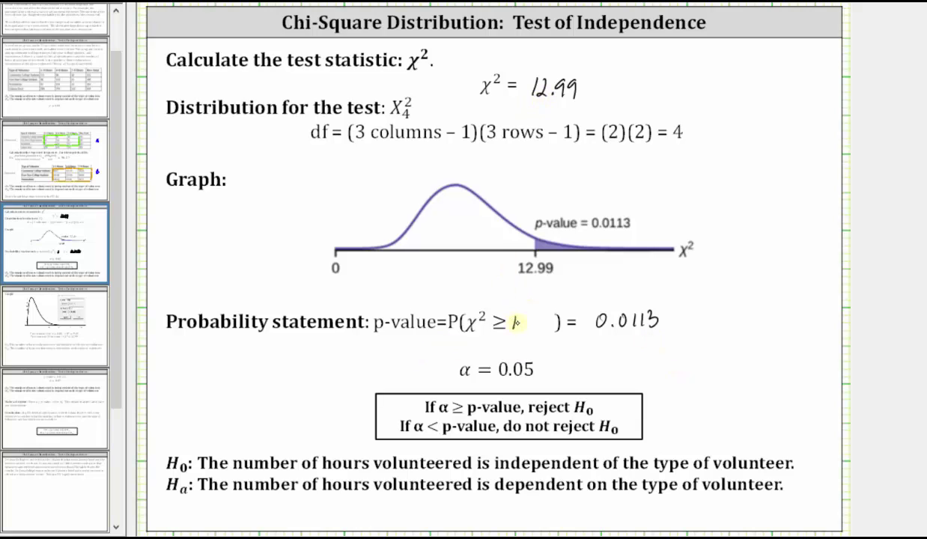
pyautogui.moveTo(515, 315); pyautogui.dragTo(515, 328)
pyautogui.moveTo(518, 318); pyautogui.dragTo(543, 328)
# Advance to the slide concluding reject H0: hours volunteered and volunteer type are dependent
pyautogui.press('pagedown')
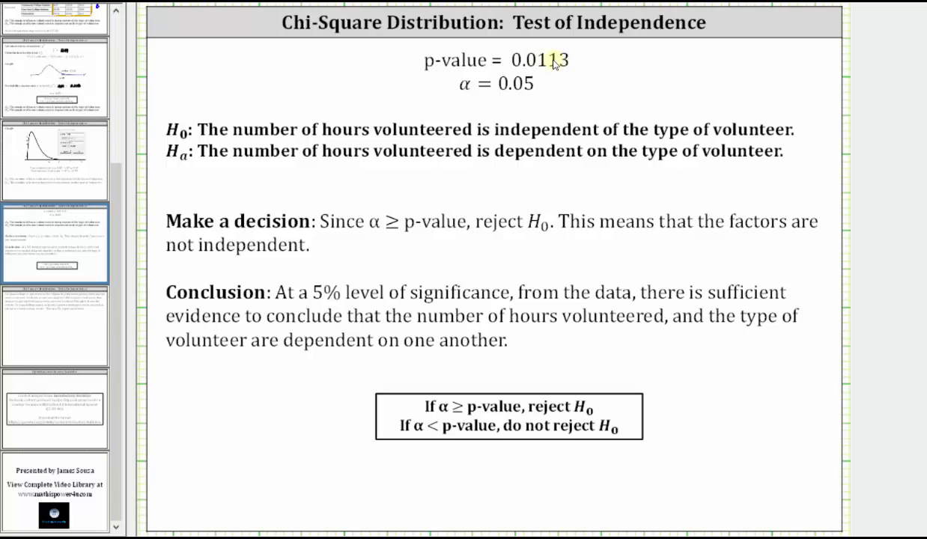